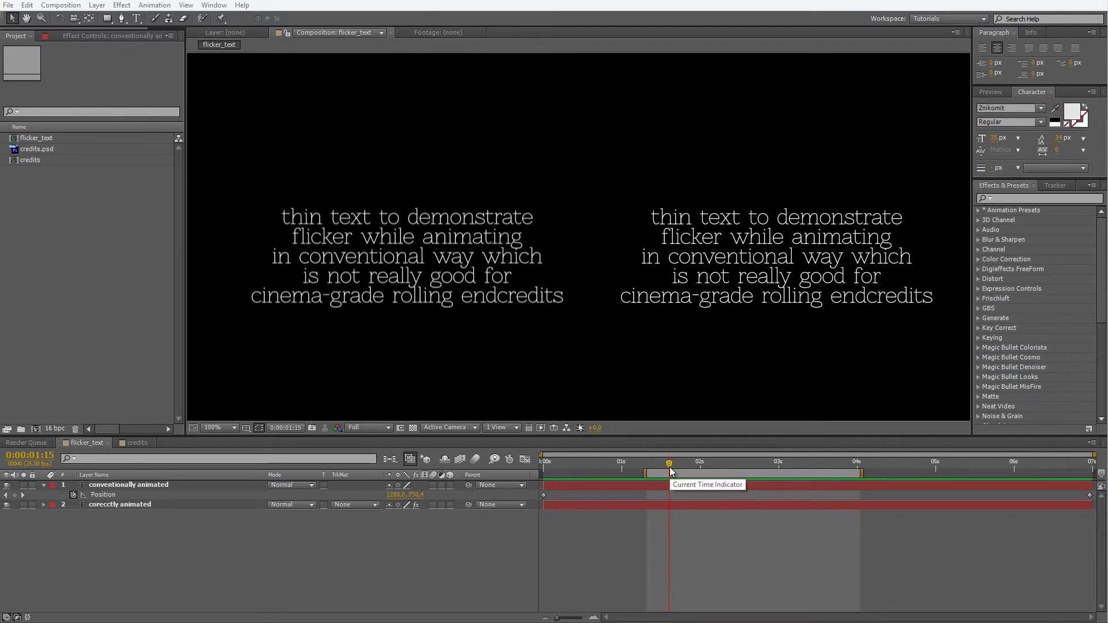
# Step: Scrub and play back the flicker_text animation to watch the text roll upward, stopping near 2 seconds
pyautogui.moveTo(668, 464)
pyautogui.mouseDown()
pyautogui.moveTo(711, 462)
pyautogui.moveTo(670, 465)
pyautogui.mouseUp()
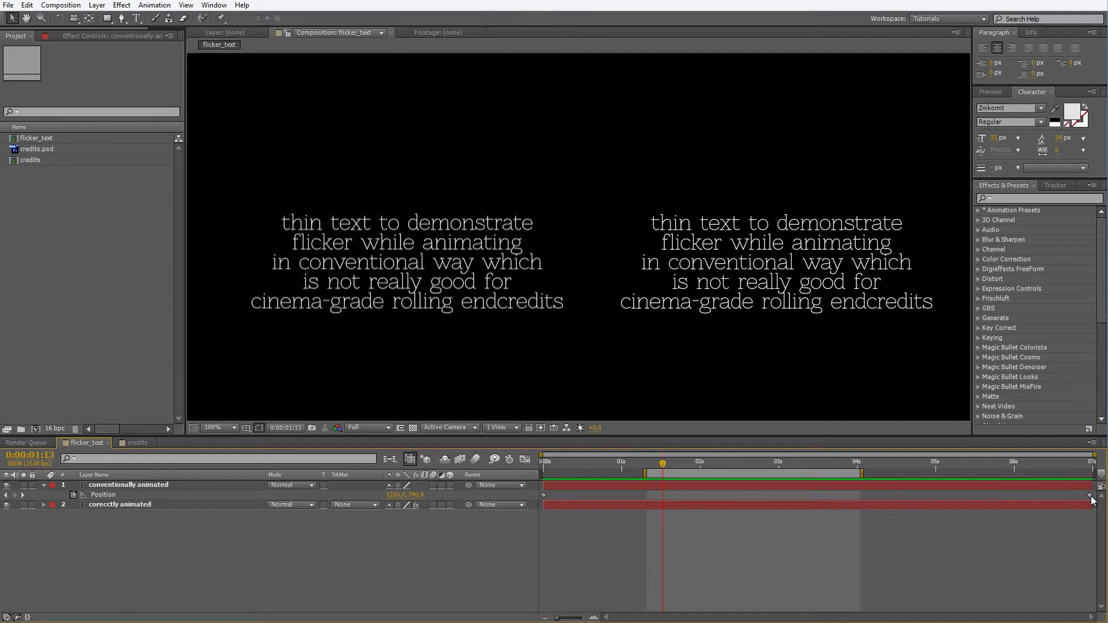
pyautogui.moveTo(663, 468)
pyautogui.mouseDown()
pyautogui.moveTo(719, 471)
pyautogui.moveTo(678, 468)
pyautogui.mouseUp()
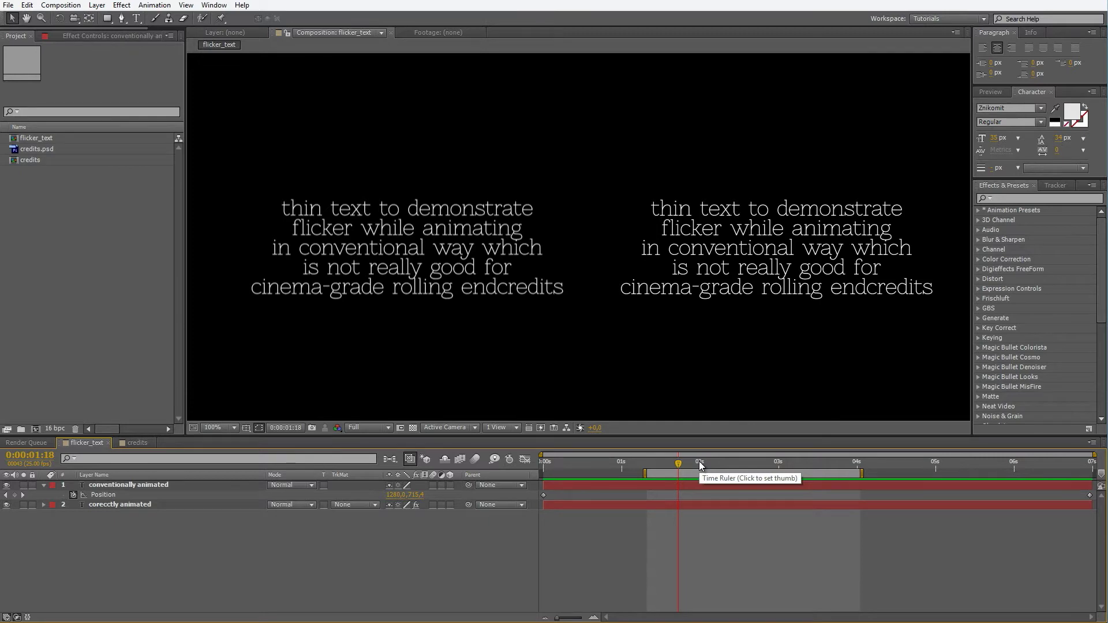
pyautogui.press('space')
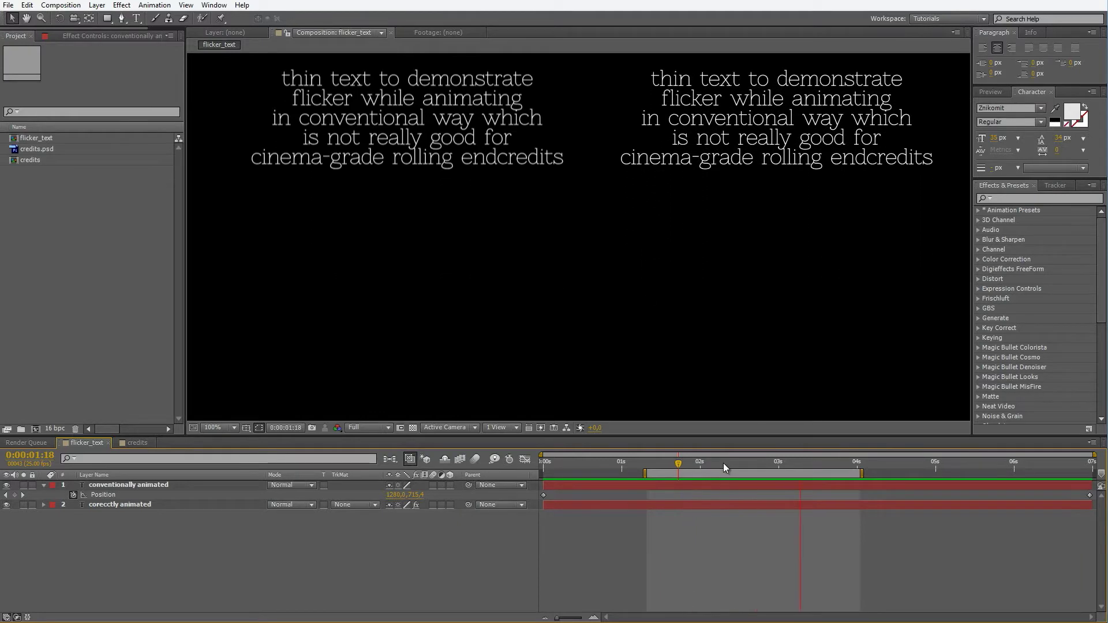
pyautogui.press('space')
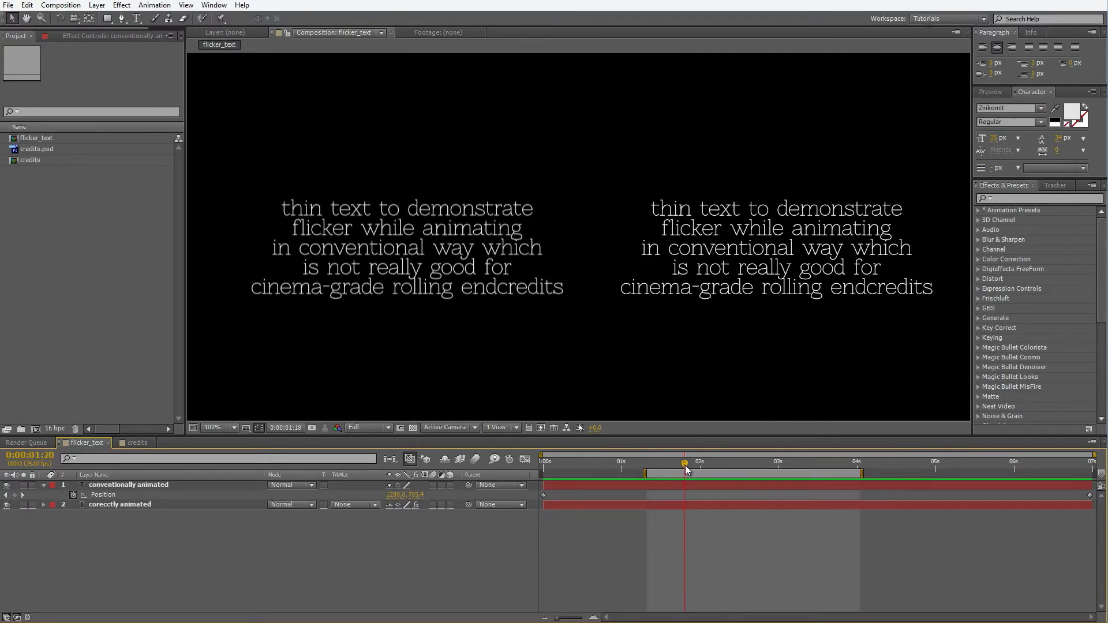
pyautogui.moveTo(688, 466)
pyautogui.mouseDown()
pyautogui.moveTo(832, 479)
pyautogui.moveTo(659, 471)
pyautogui.moveTo(694, 467)
pyautogui.mouseUp()
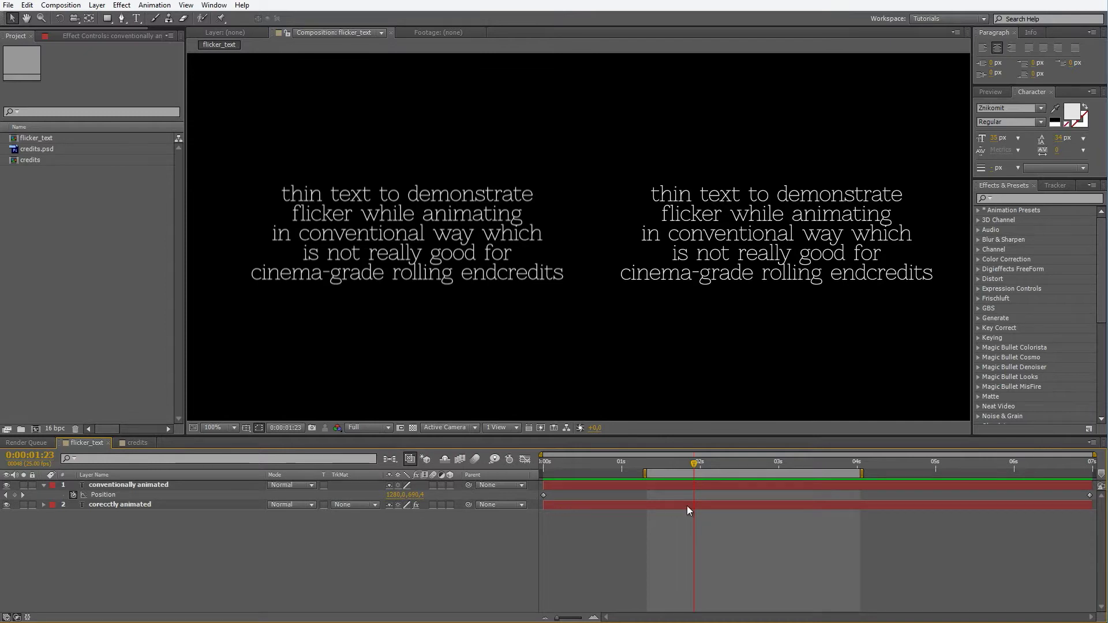
pyautogui.click(698, 463)
pyautogui.click(721, 467)
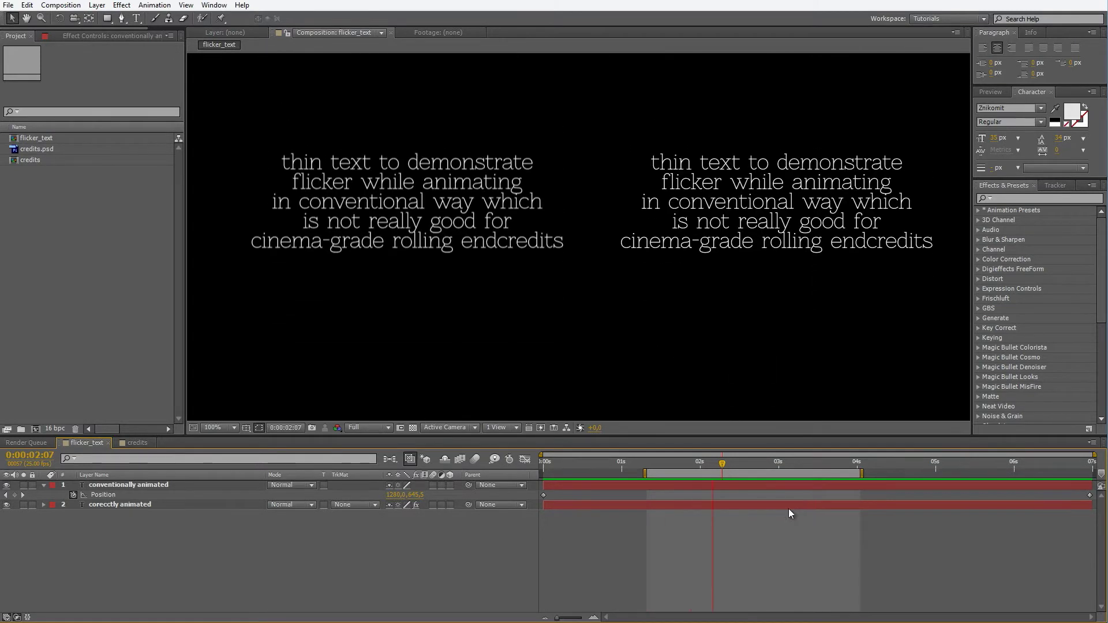
# Step: View the comp at 50% and back at 100%, then drag the work area slightly later
pyautogui.click(219, 428)
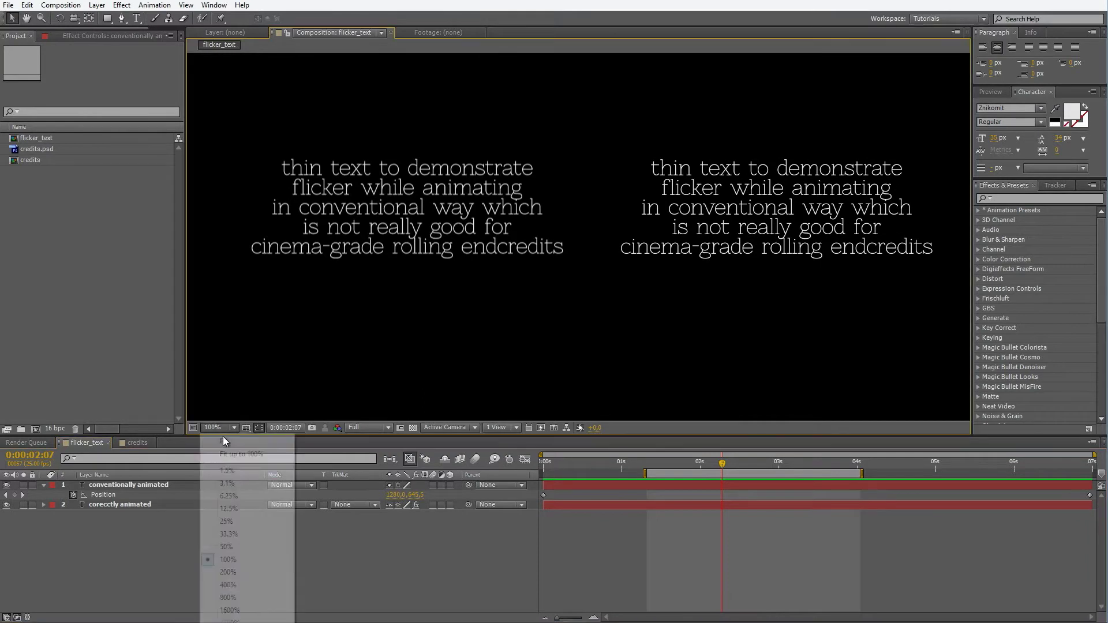
pyautogui.click(245, 546)
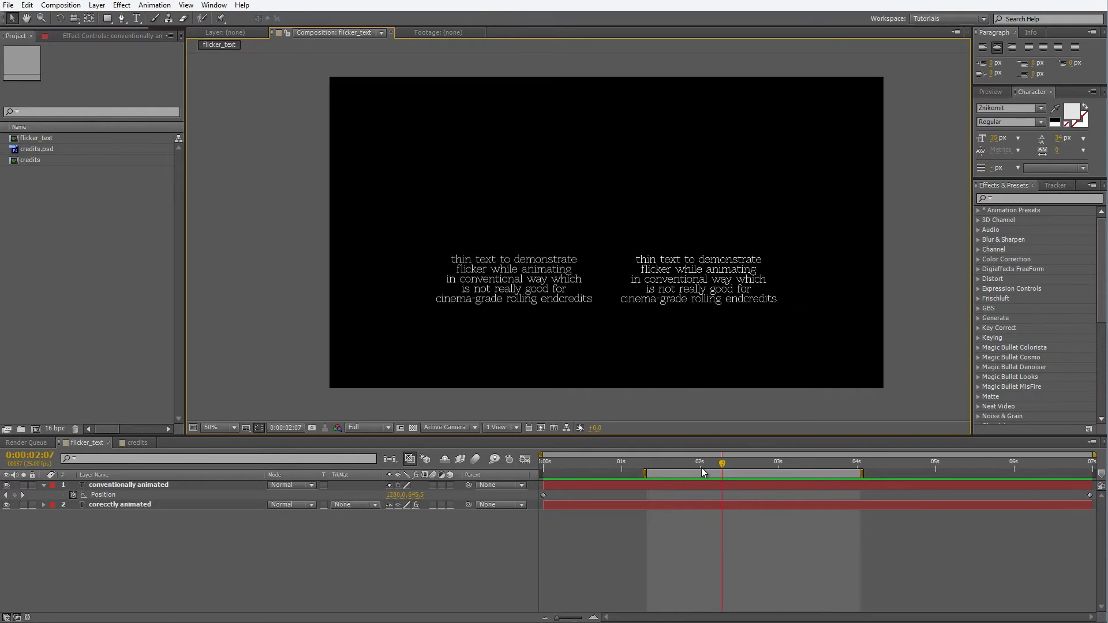
pyautogui.moveTo(687, 463); pyautogui.dragTo(753, 465)
pyautogui.press('.')
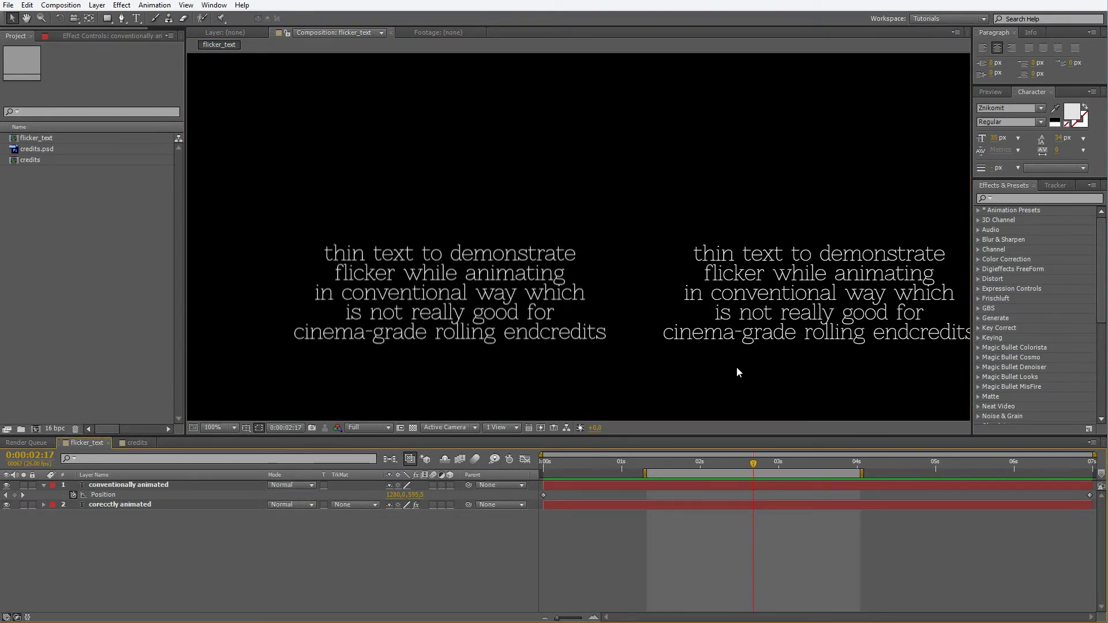
pyautogui.hscroll(3, 743, 359)
pyautogui.scroll(-1, 743, 359)
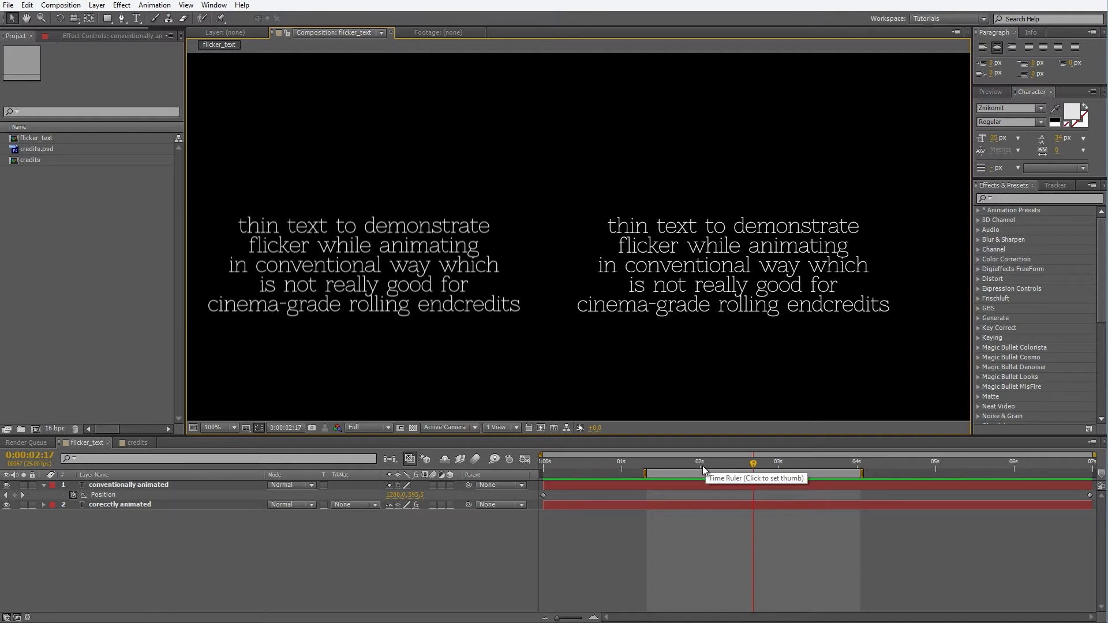
pyautogui.moveTo(705, 473)
pyautogui.mouseDown()
pyautogui.moveTo(723, 474)
pyautogui.moveTo(675, 461)
pyautogui.mouseUp()
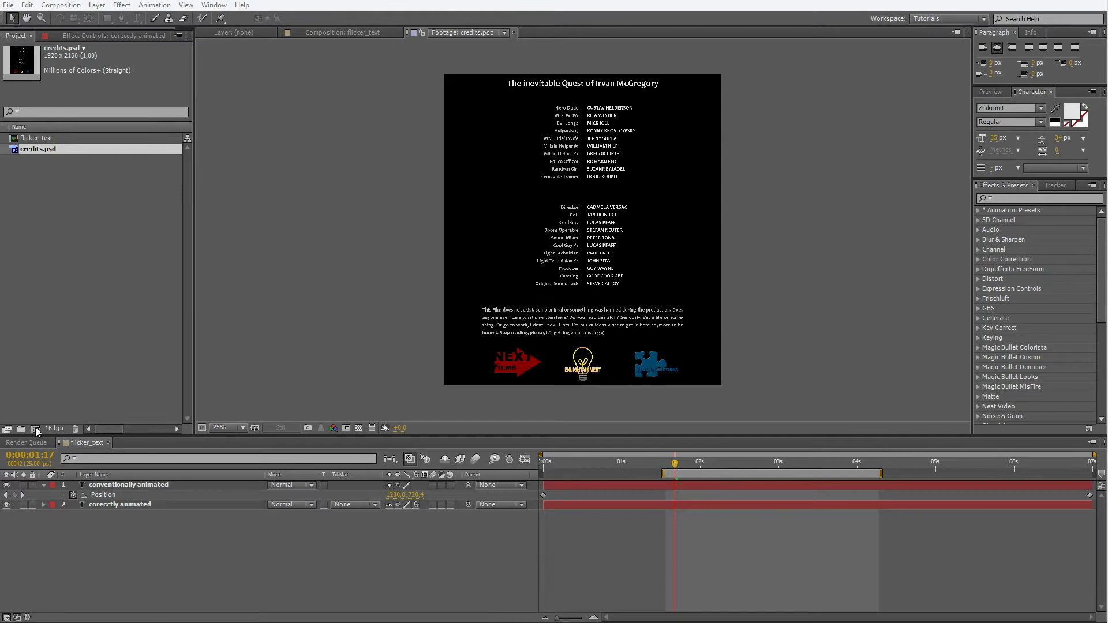
# Step: Create Comp 1 as HDTV 1080 25: 1920×1080, 25 fps, 0:00:30:00 duration
pyautogui.click(37, 432)
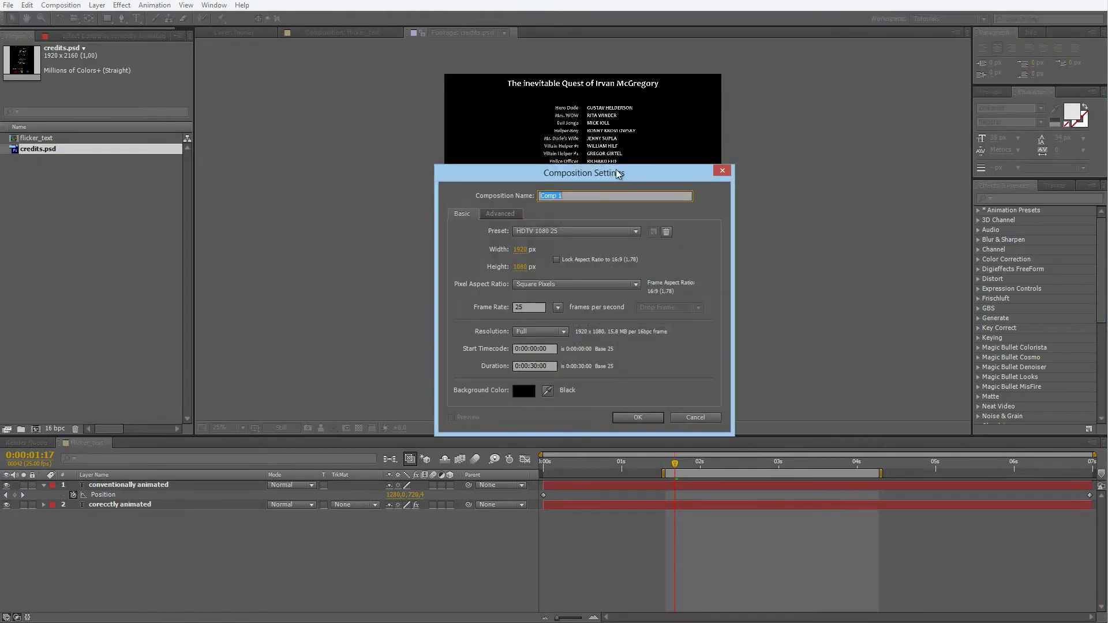
pyautogui.moveTo(631, 183)
pyautogui.mouseDown()
pyautogui.moveTo(654, 188)
pyautogui.moveTo(638, 178)
pyautogui.mouseUp()
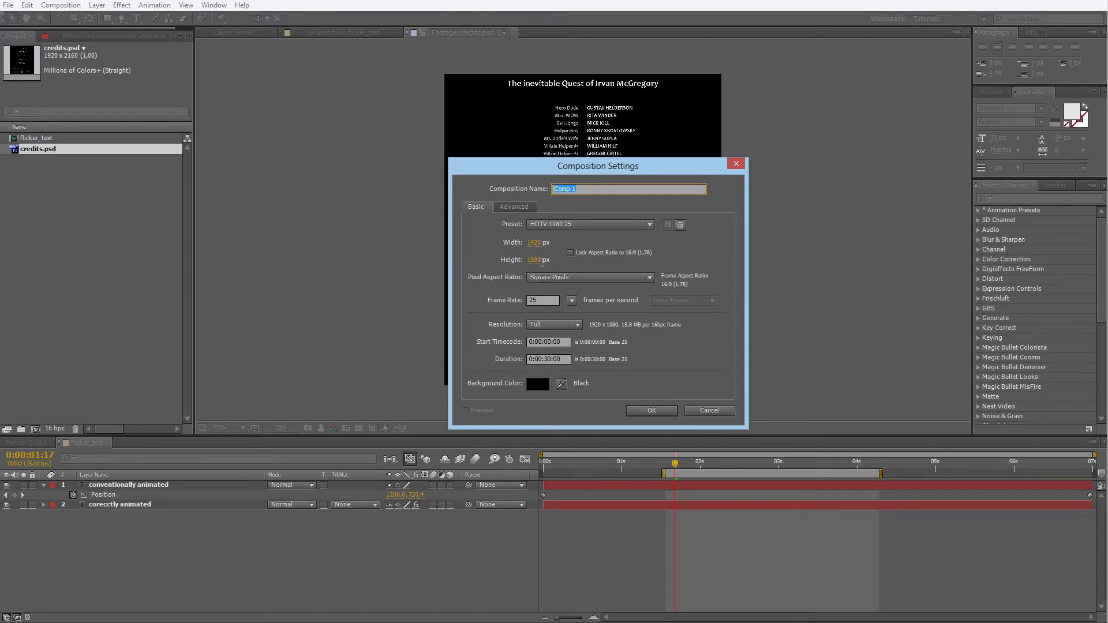
pyautogui.click(547, 299)
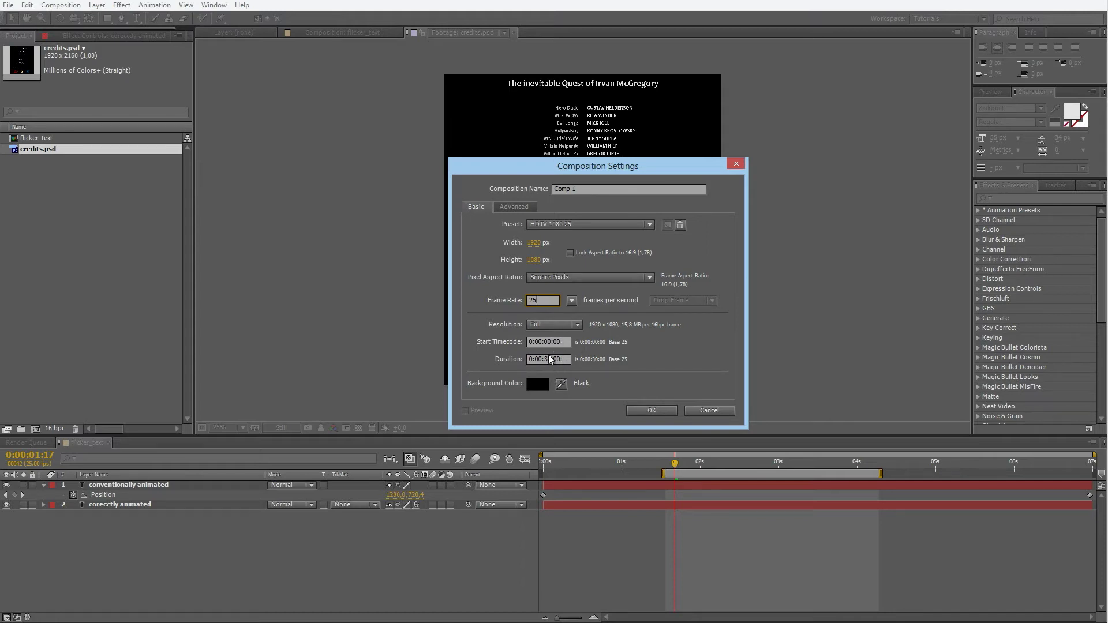
pyautogui.moveTo(569, 174); pyautogui.dragTo(557, 163)
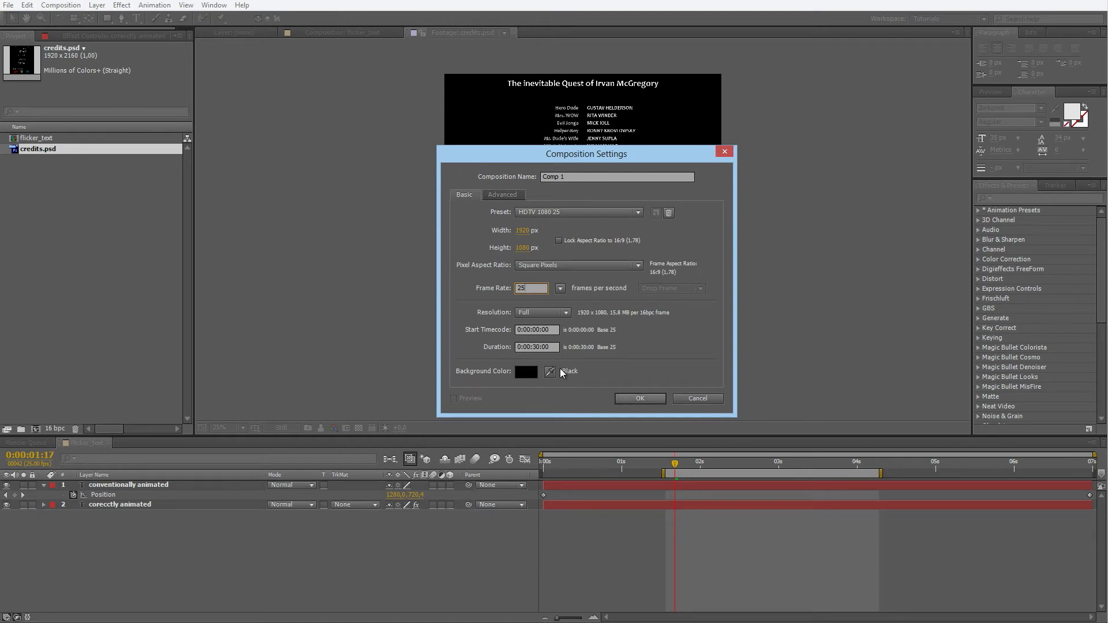
pyautogui.click(640, 399)
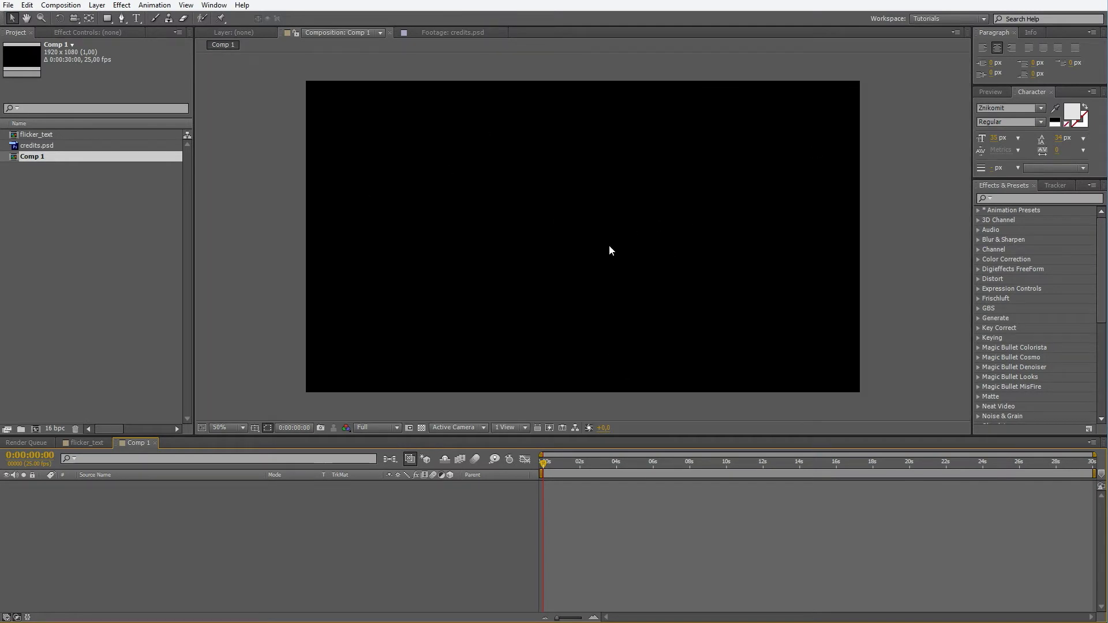
# Step: Add credits.psd as the layer in Comp 1, scrub through it, and return to the start
pyautogui.moveTo(37, 145); pyautogui.dragTo(234, 518)
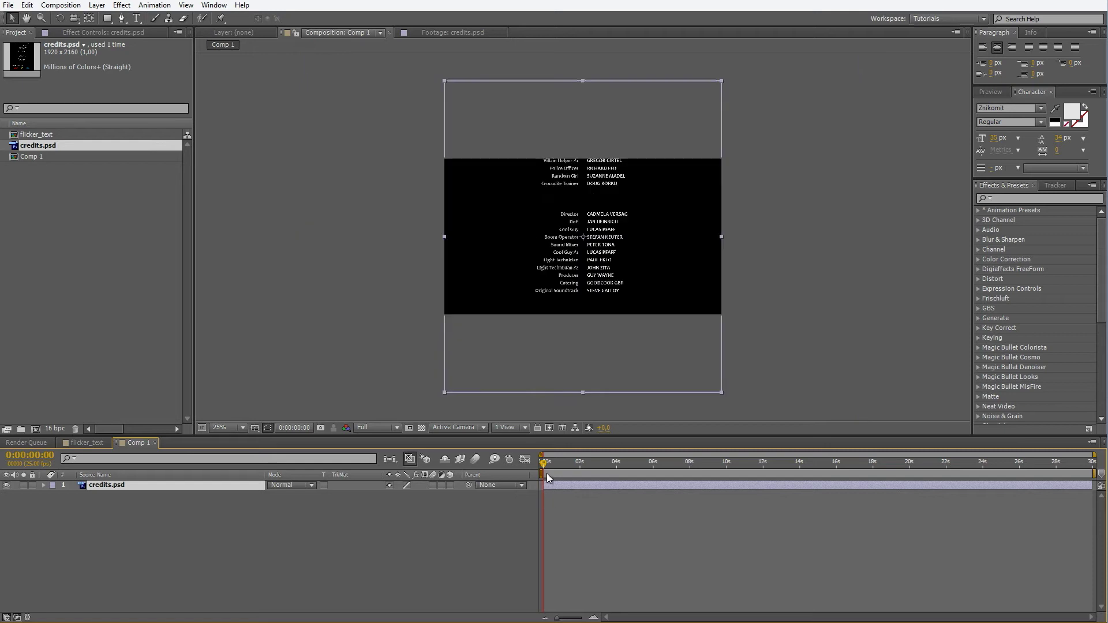
pyautogui.moveTo(546, 473)
pyautogui.mouseDown()
pyautogui.moveTo(717, 473)
pyautogui.moveTo(542, 473)
pyautogui.mouseUp()
pyautogui.press('.')
pyautogui.press('.')
pyautogui.click(547, 473)
pyautogui.press('Home')
# Step: Expand Animation Presets > Presets in Effects & Presets and pick the CreditMover preset
pyautogui.click(1013, 197)
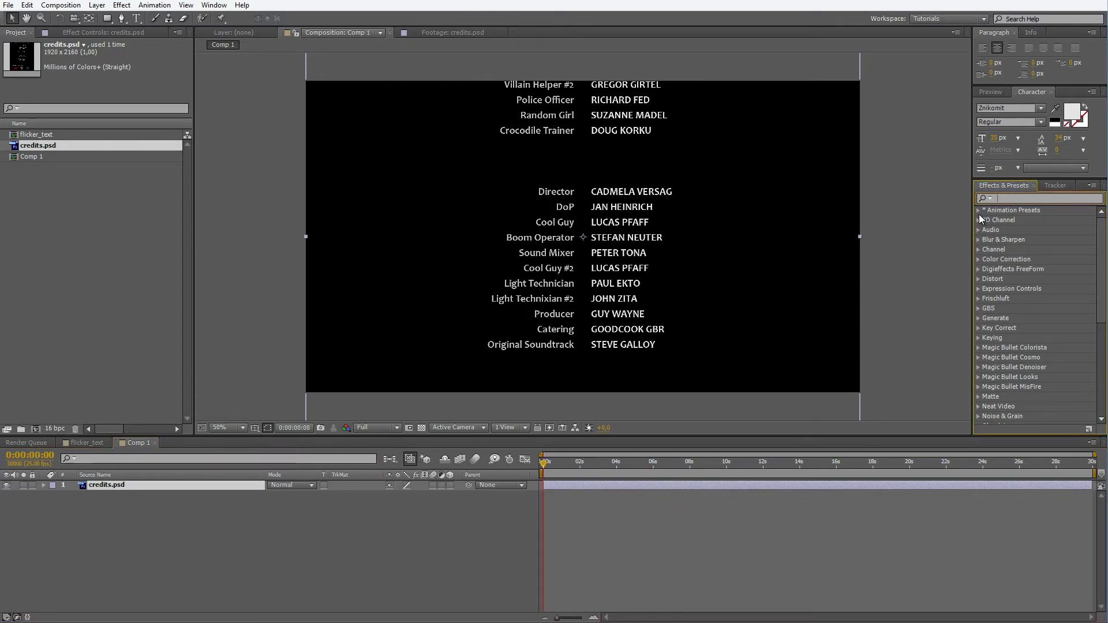
pyautogui.click(978, 211)
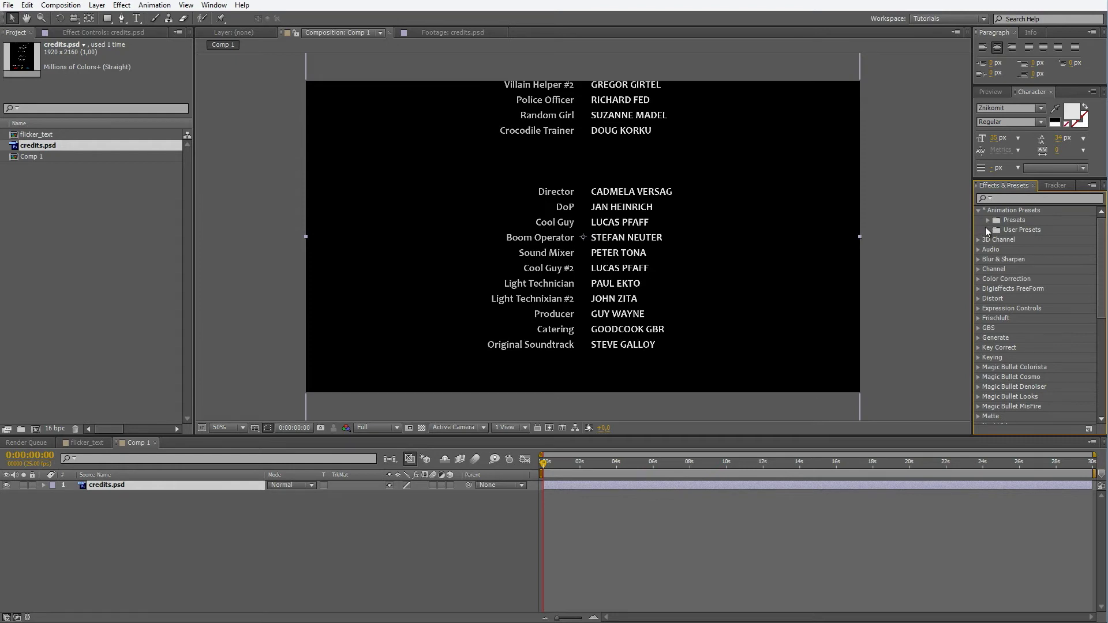
pyautogui.click(988, 221)
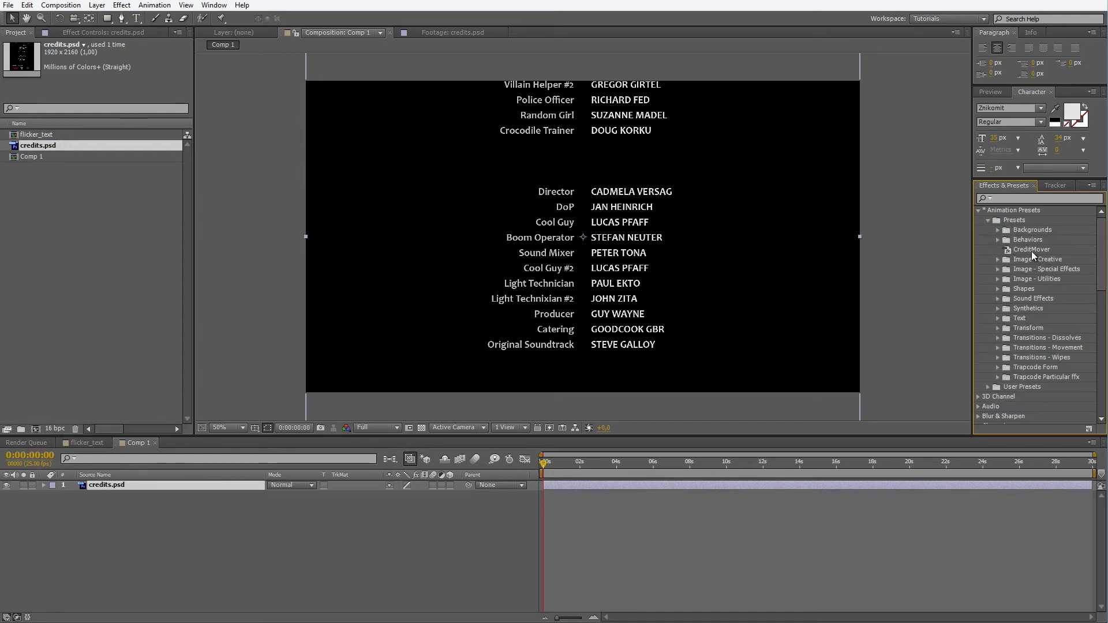
pyautogui.click(1033, 249)
# Step: Apply CreditMover to the credits layer and reveal the STARTING POINT and PIXEL PER FRAME sliders
pyautogui.moveTo(1045, 252); pyautogui.dragTo(116, 483)
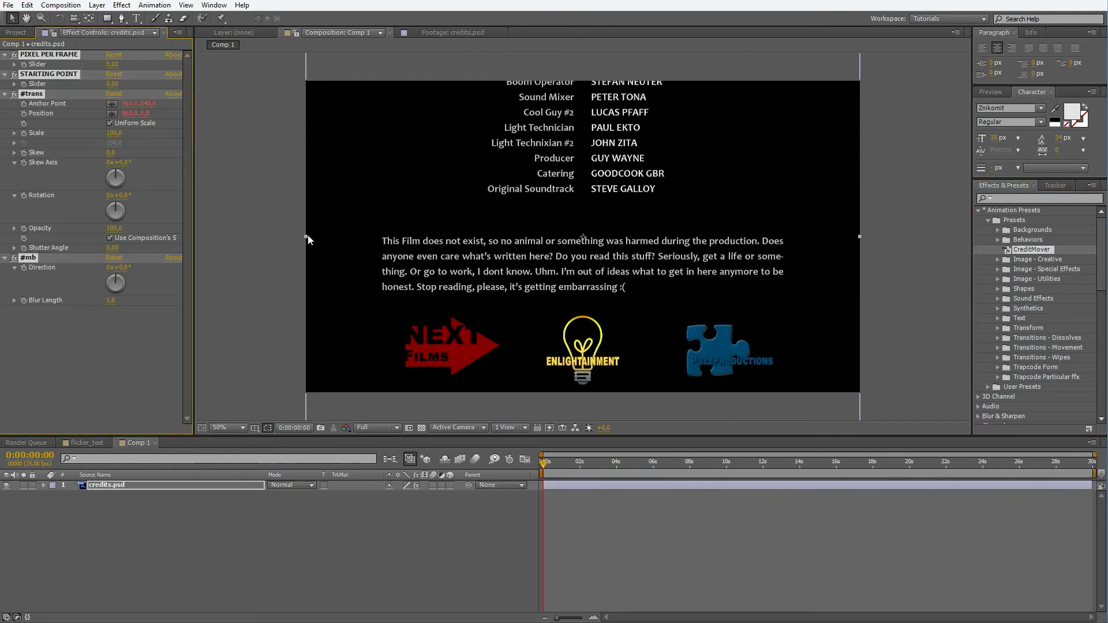
pyautogui.keyDown('ctrl'); pyautogui.click(5, 94); pyautogui.keyUp('ctrl')
pyautogui.click(39, 183)
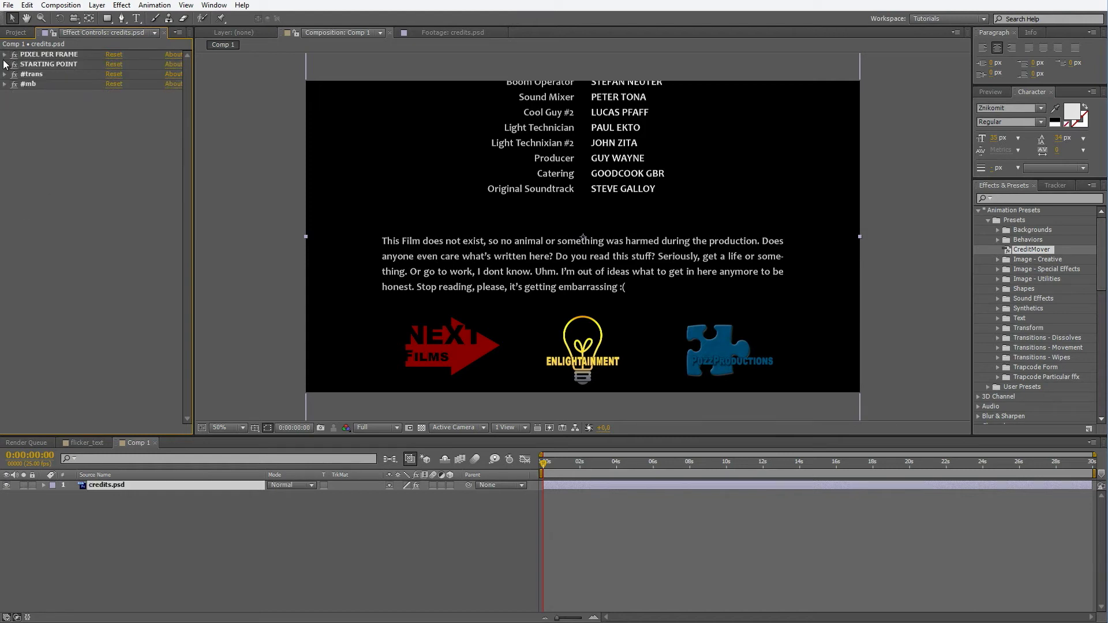
pyautogui.click(5, 64)
pyautogui.click(5, 54)
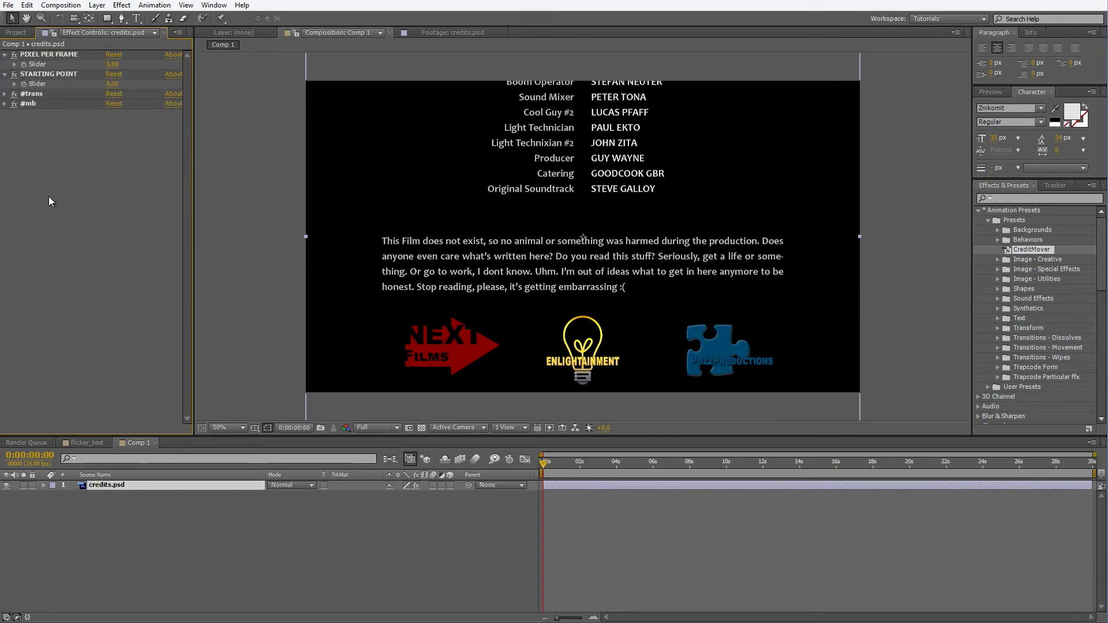
# Step: Preview the roll and raise STARTING POINT to about 2120 to push the credits down
pyautogui.click(58, 56)
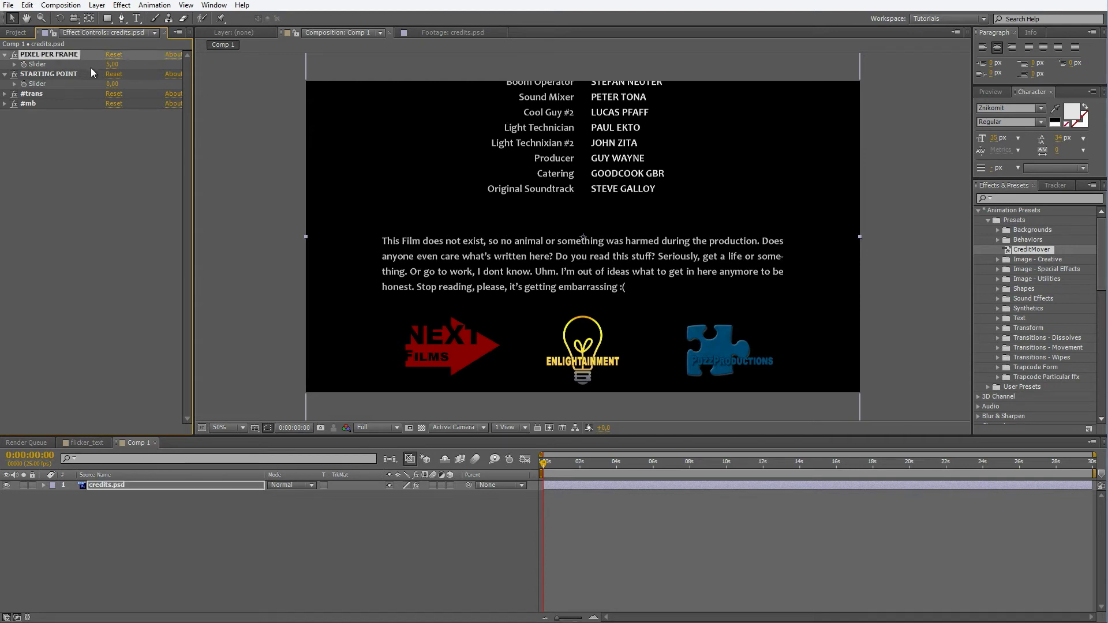
pyautogui.click(57, 75)
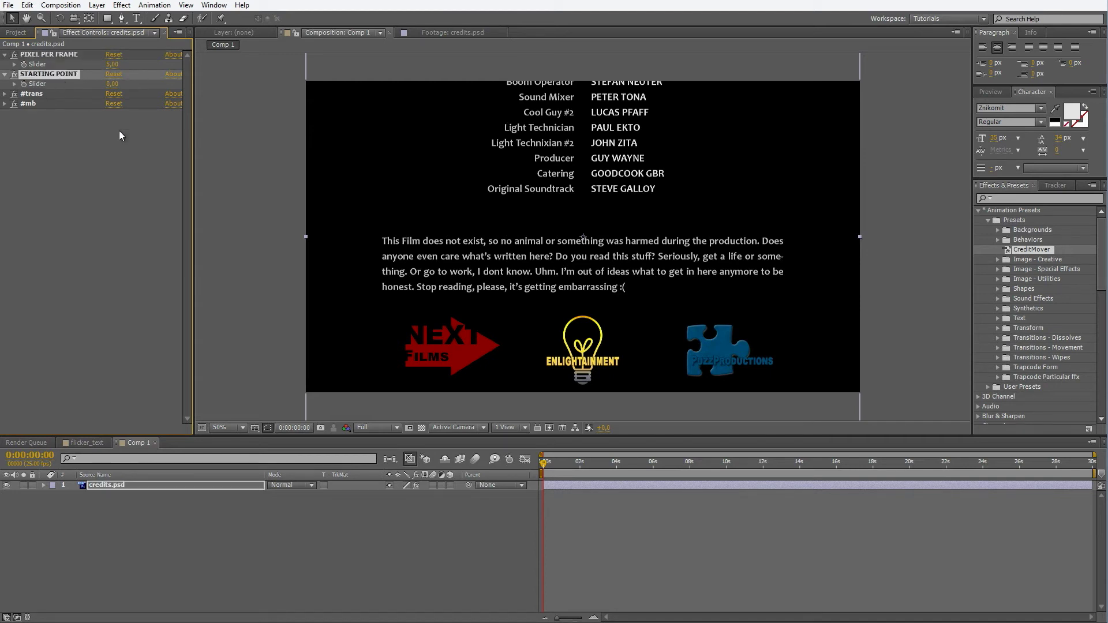
pyautogui.click(63, 53)
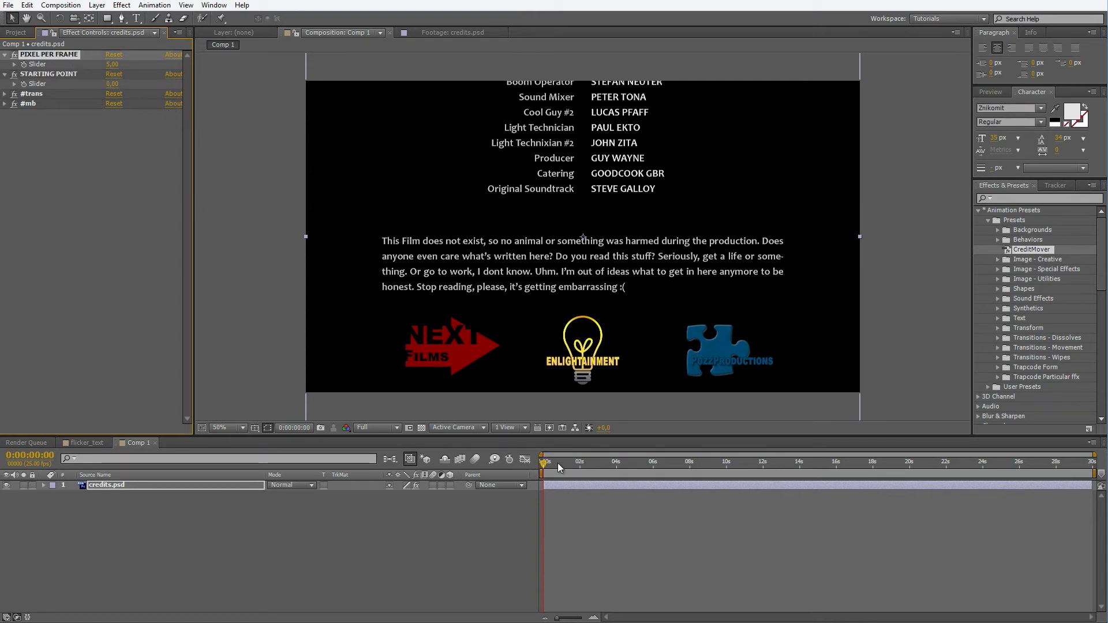
pyautogui.press('space')
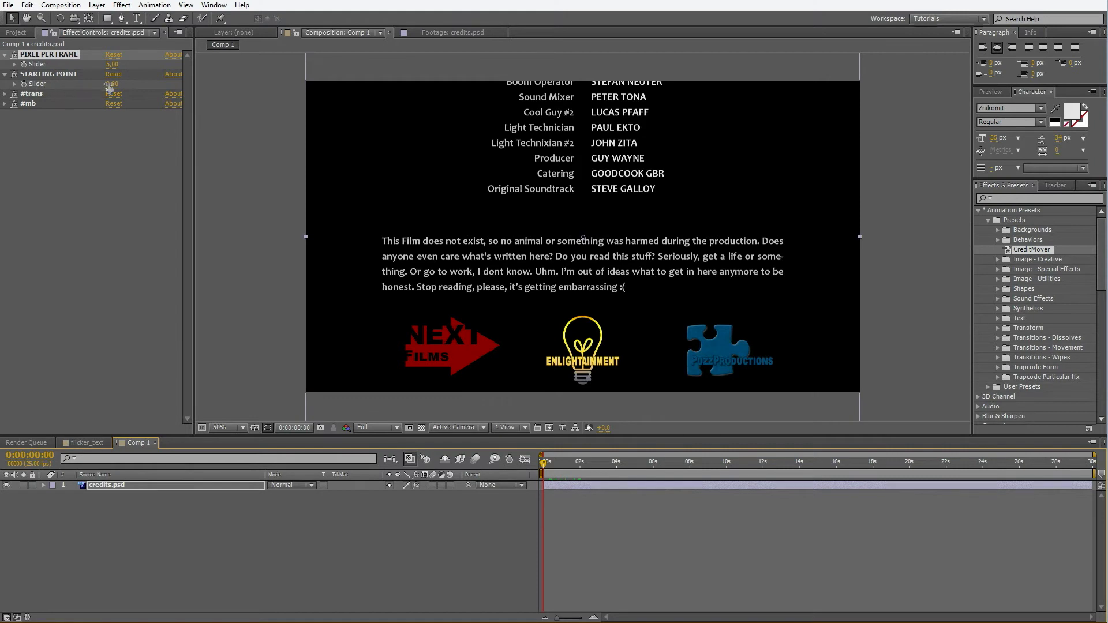
pyautogui.moveTo(112, 84); pyautogui.dragTo(762, 133)
# Step: Preview with STARTING POINT 2125, checking the title entering at 0:00:00:13 and the credits ending near 25 seconds
pyautogui.press('space')
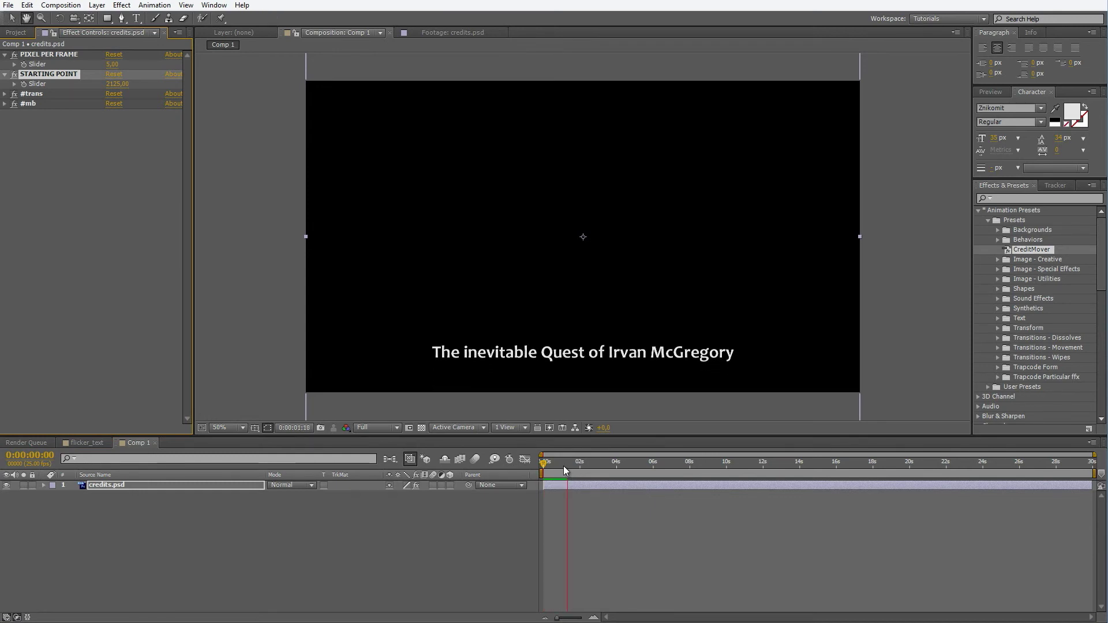
pyautogui.press('space')
pyautogui.moveTo(563, 477)
pyautogui.mouseDown()
pyautogui.moveTo(530, 460)
pyautogui.moveTo(561, 463)
pyautogui.mouseUp()
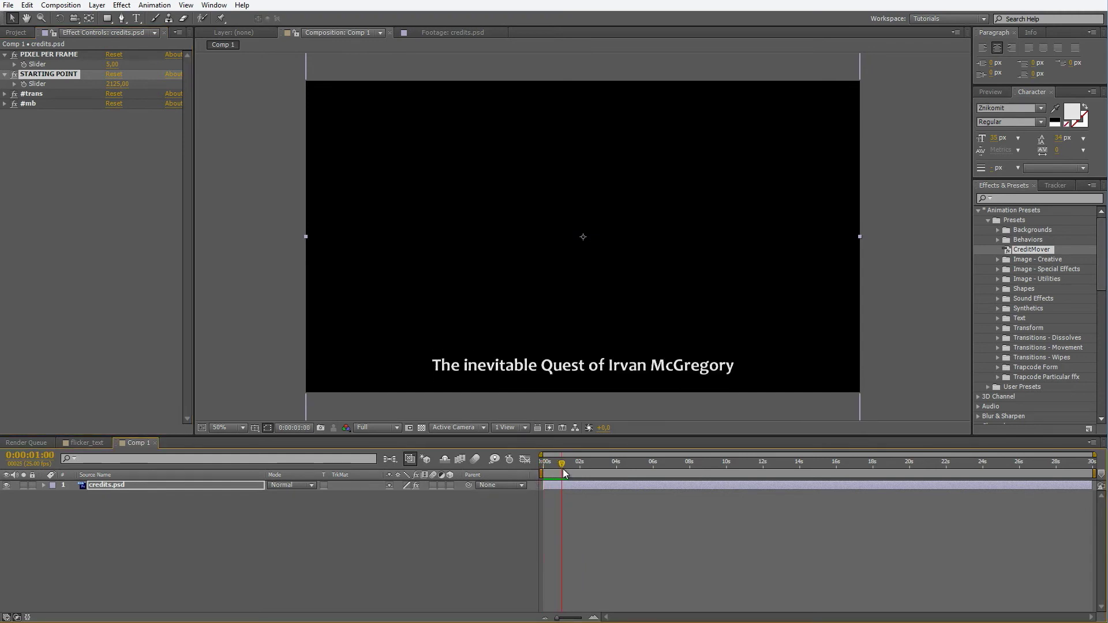
pyautogui.click(58, 54)
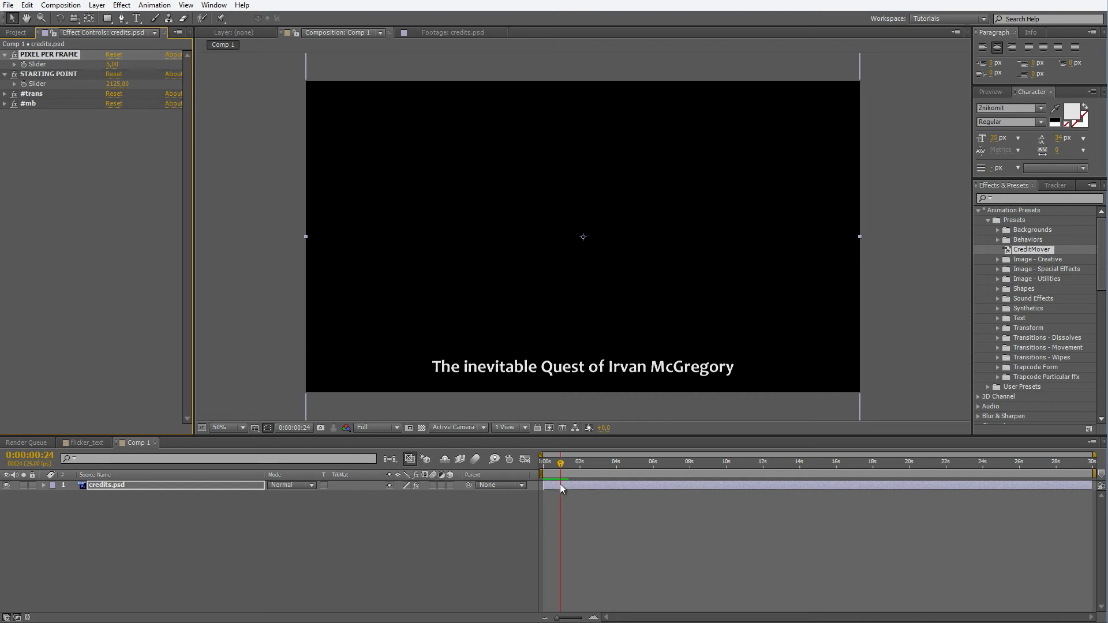
pyautogui.moveTo(560, 462); pyautogui.dragTo(561, 466)
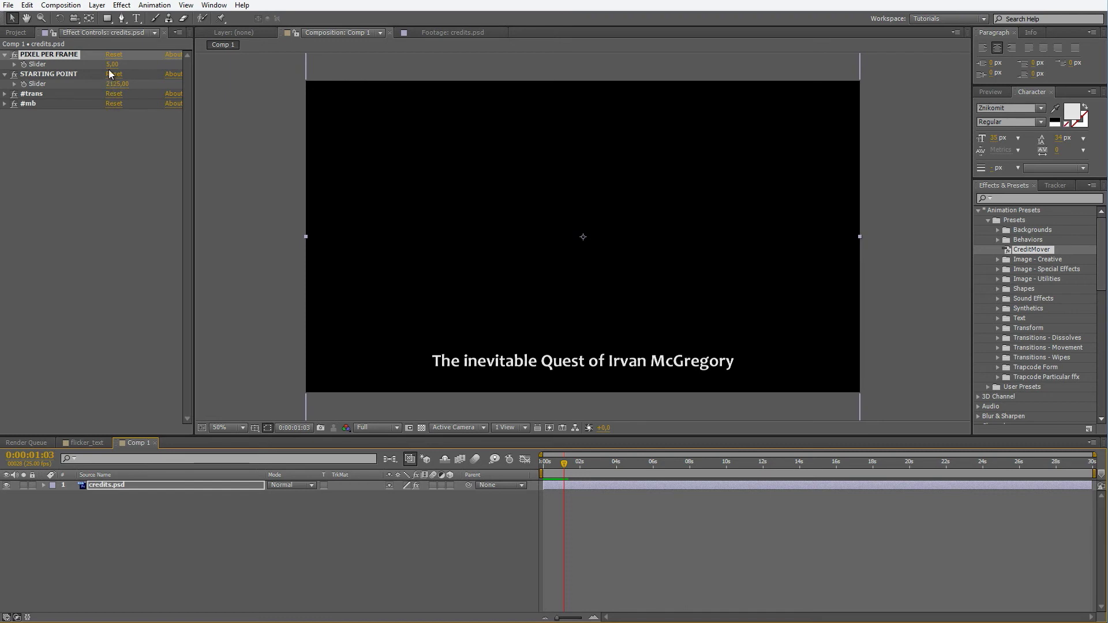
pyautogui.moveTo(774, 469); pyautogui.dragTo(1019, 483)
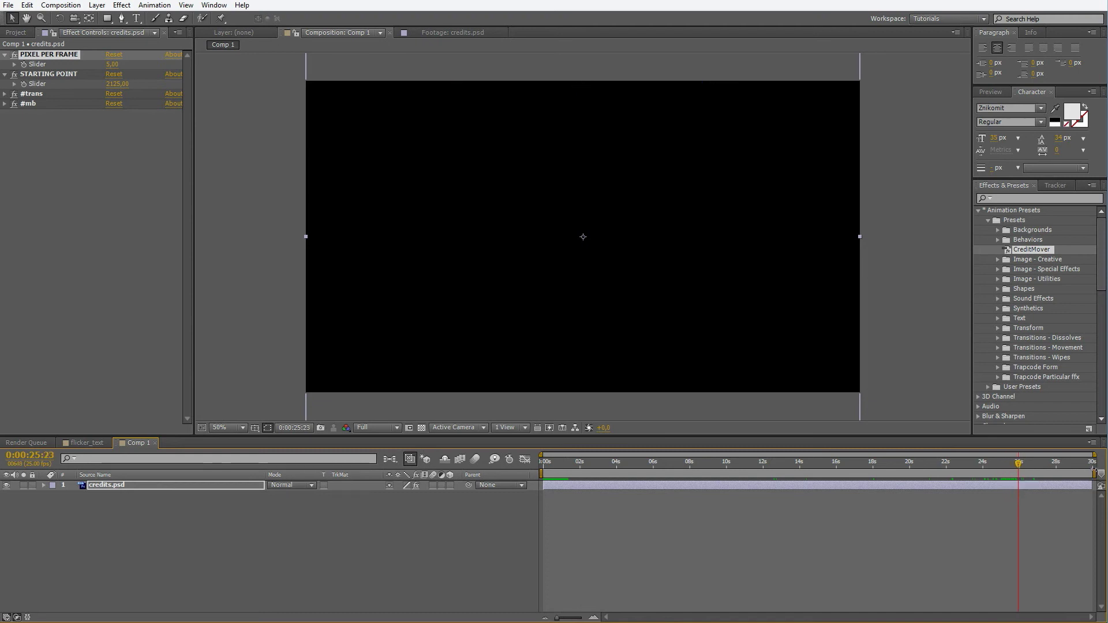
# Step: Trim Comp 1 to a work area ending near 25 seconds, giving a 0:00:25:24 duration in its settings
pyautogui.moveTo(1094, 473); pyautogui.dragTo(714, 462)
pyautogui.rightClick(1023, 477)
pyautogui.click(988, 503)
pyautogui.moveTo(631, 447); pyautogui.dragTo(689, 448)
pyautogui.rightClick(415, 507)
pyautogui.click(494, 531)
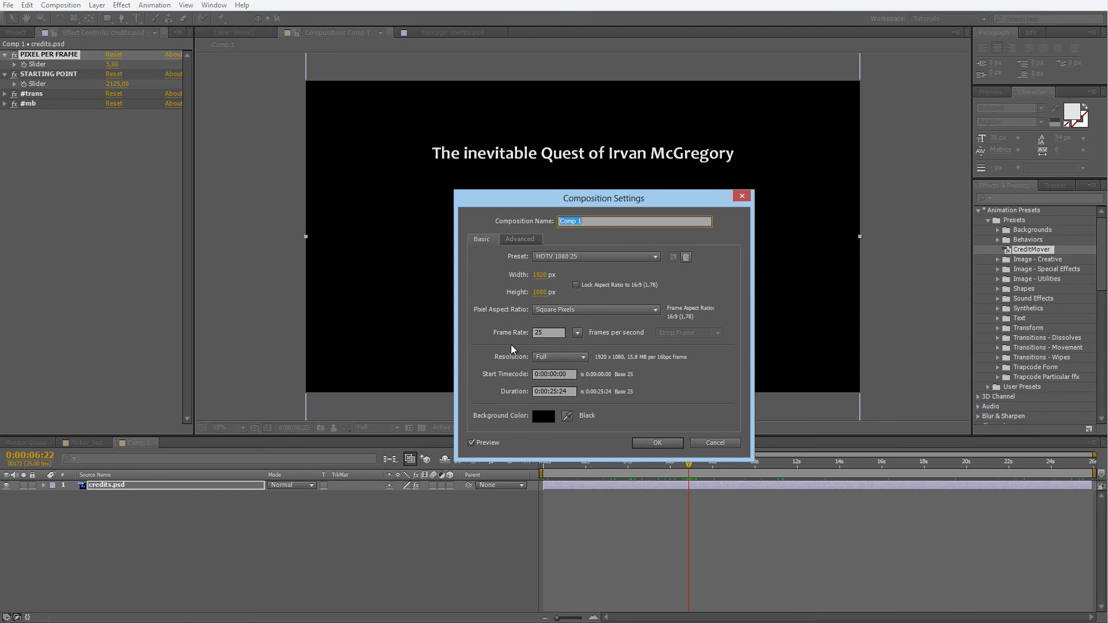
# Step: Apply the 0:00:25:24 duration and show credits.psd's Position property at about 0:00:06:22
pyautogui.click(657, 442)
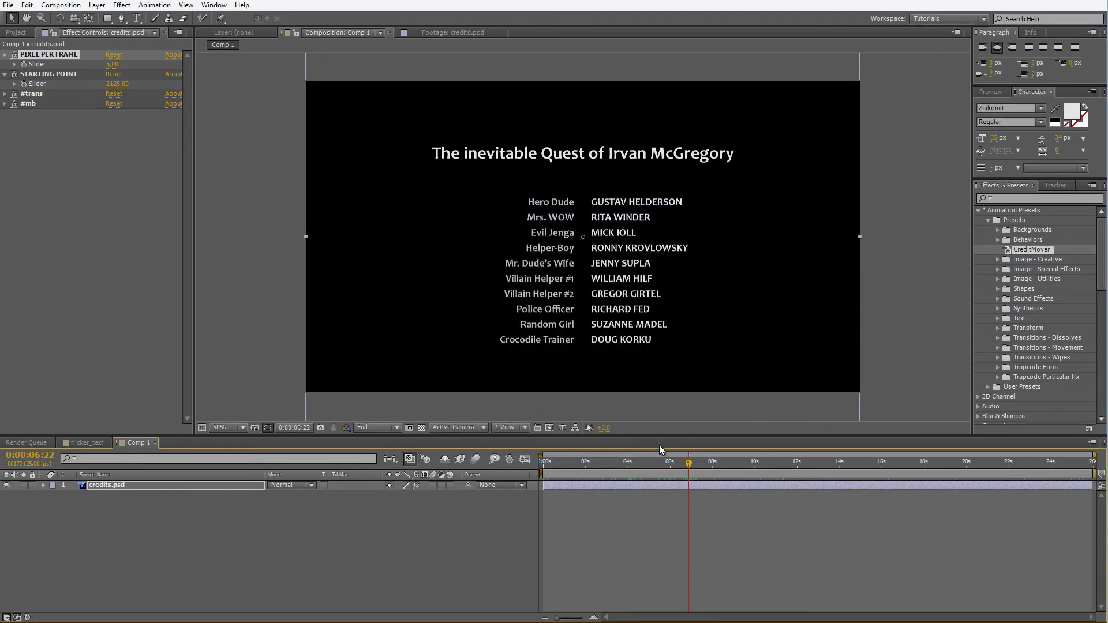
pyautogui.moveTo(691, 463); pyautogui.dragTo(697, 470)
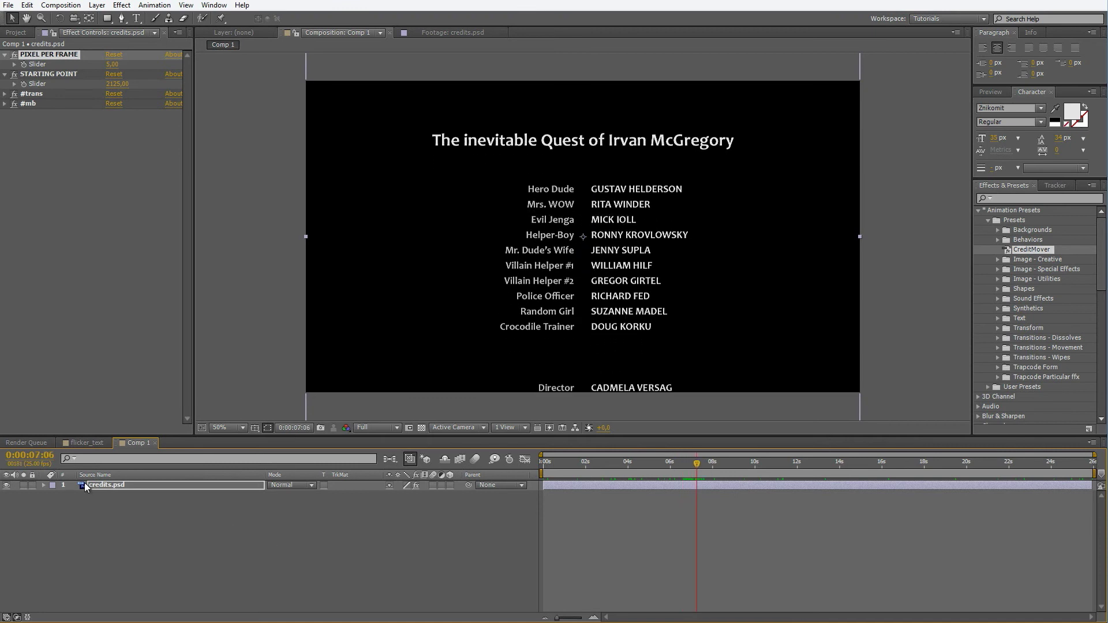
pyautogui.click(124, 485)
pyautogui.press('p')
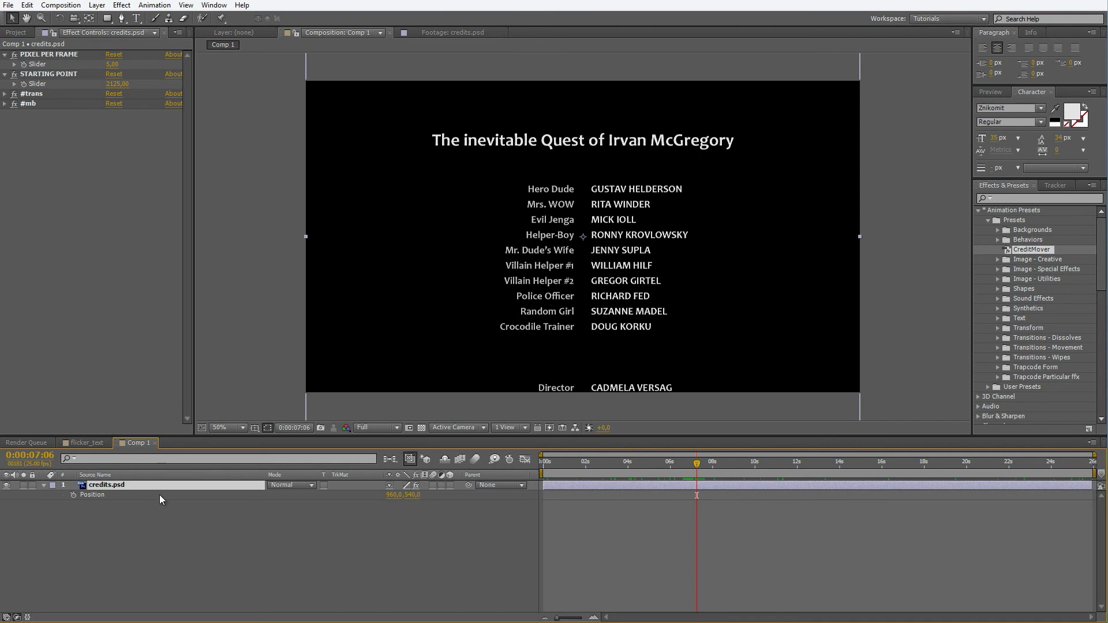
pyautogui.click(689, 463)
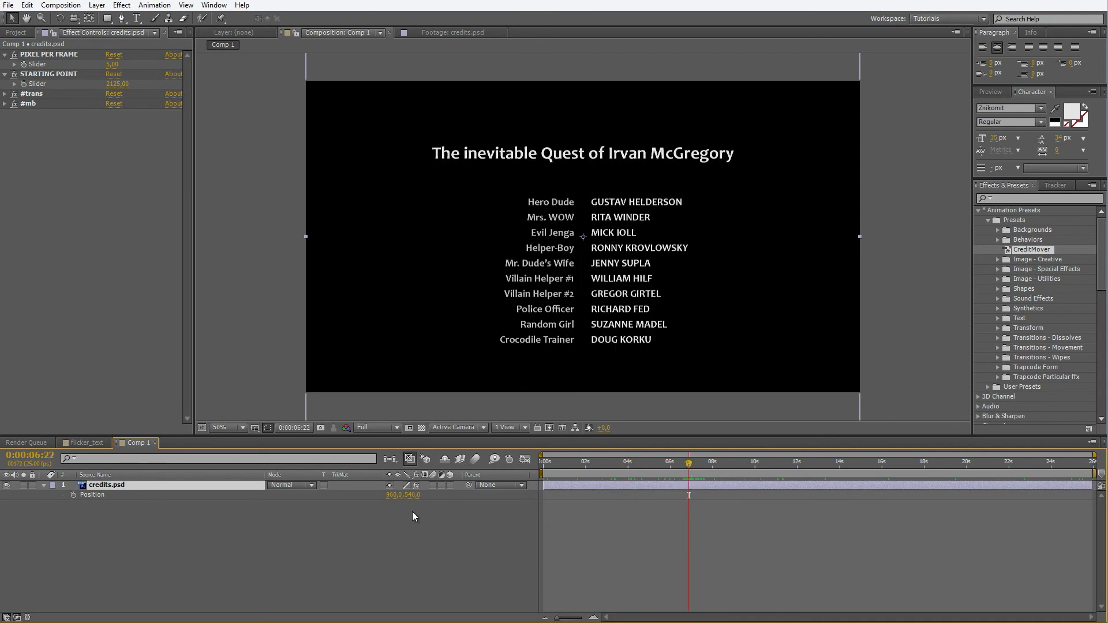
# Step: Set the credits' horizontal Position to 960 and scrub to the logos near 16 seconds to check the roll
pyautogui.moveTo(404, 495); pyautogui.dragTo(127, 495)
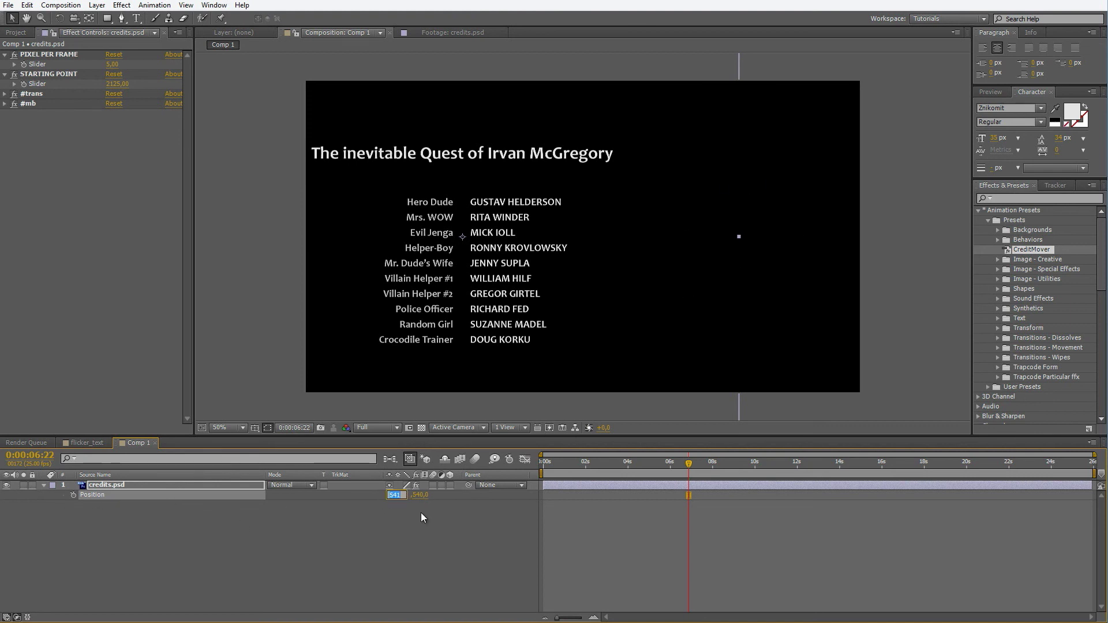
pyautogui.write('960')
pyautogui.press('Return')
pyautogui.press('/')
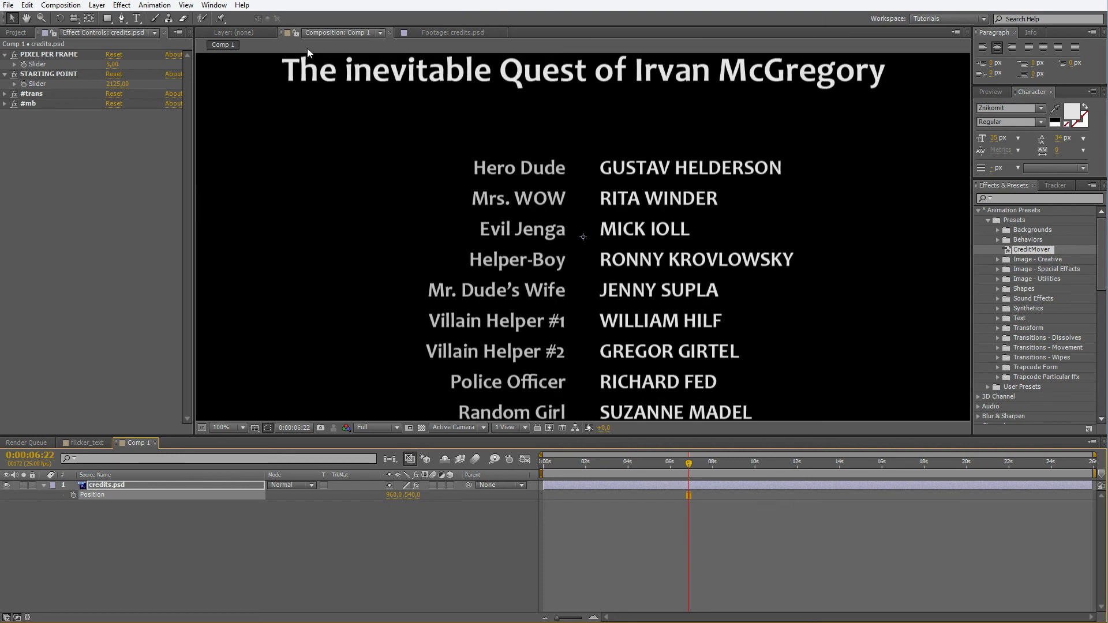
pyautogui.press(',')
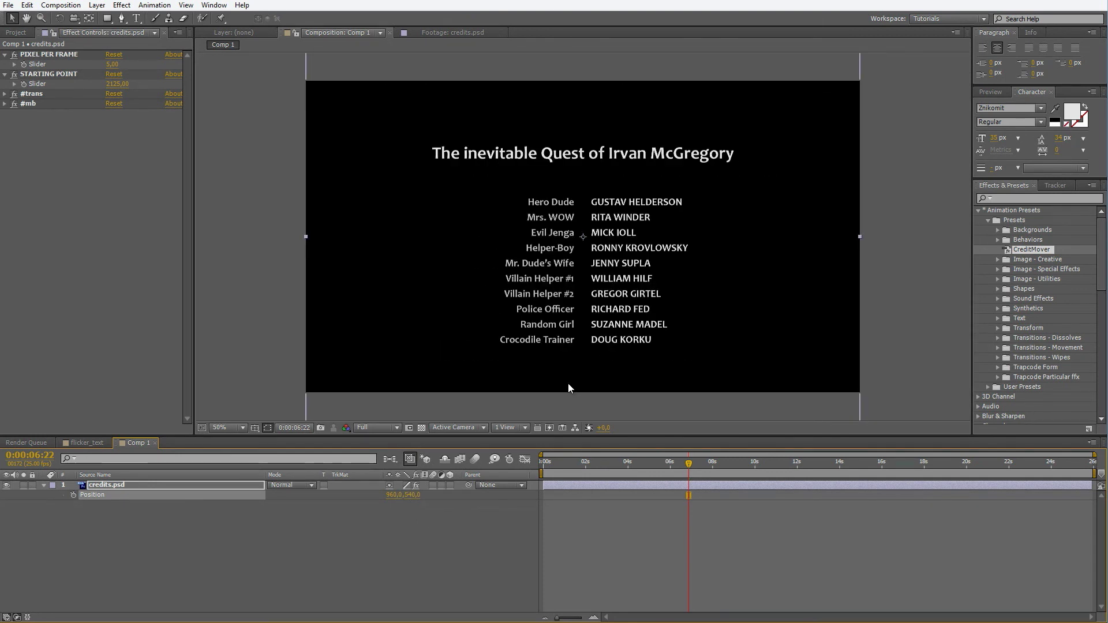
pyautogui.moveTo(708, 465); pyautogui.dragTo(623, 462)
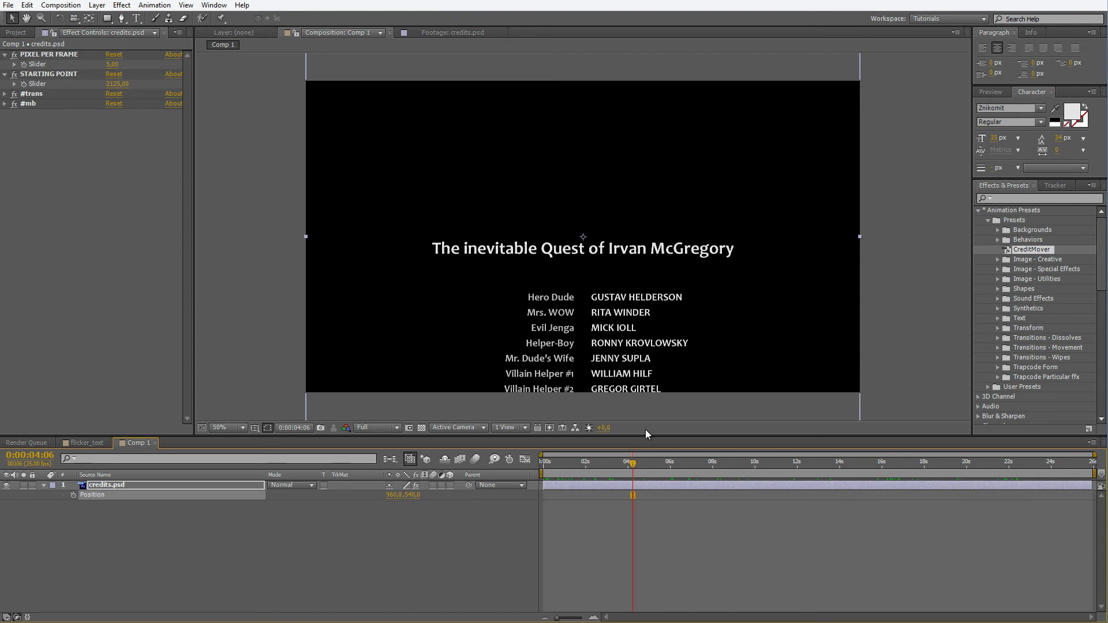
pyautogui.moveTo(640, 462); pyautogui.dragTo(681, 470)
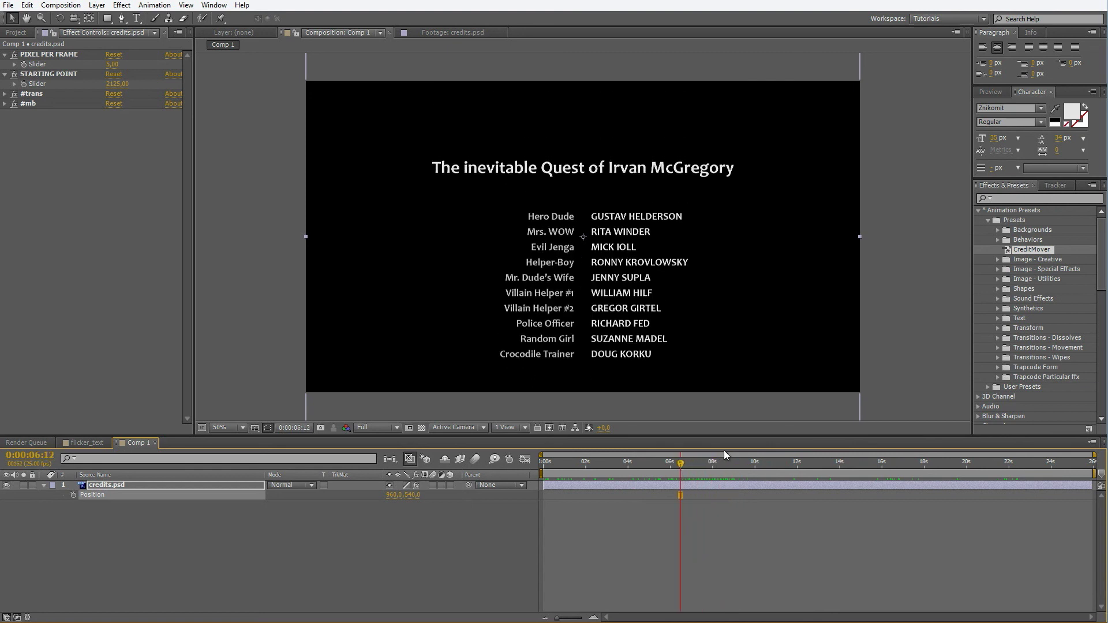